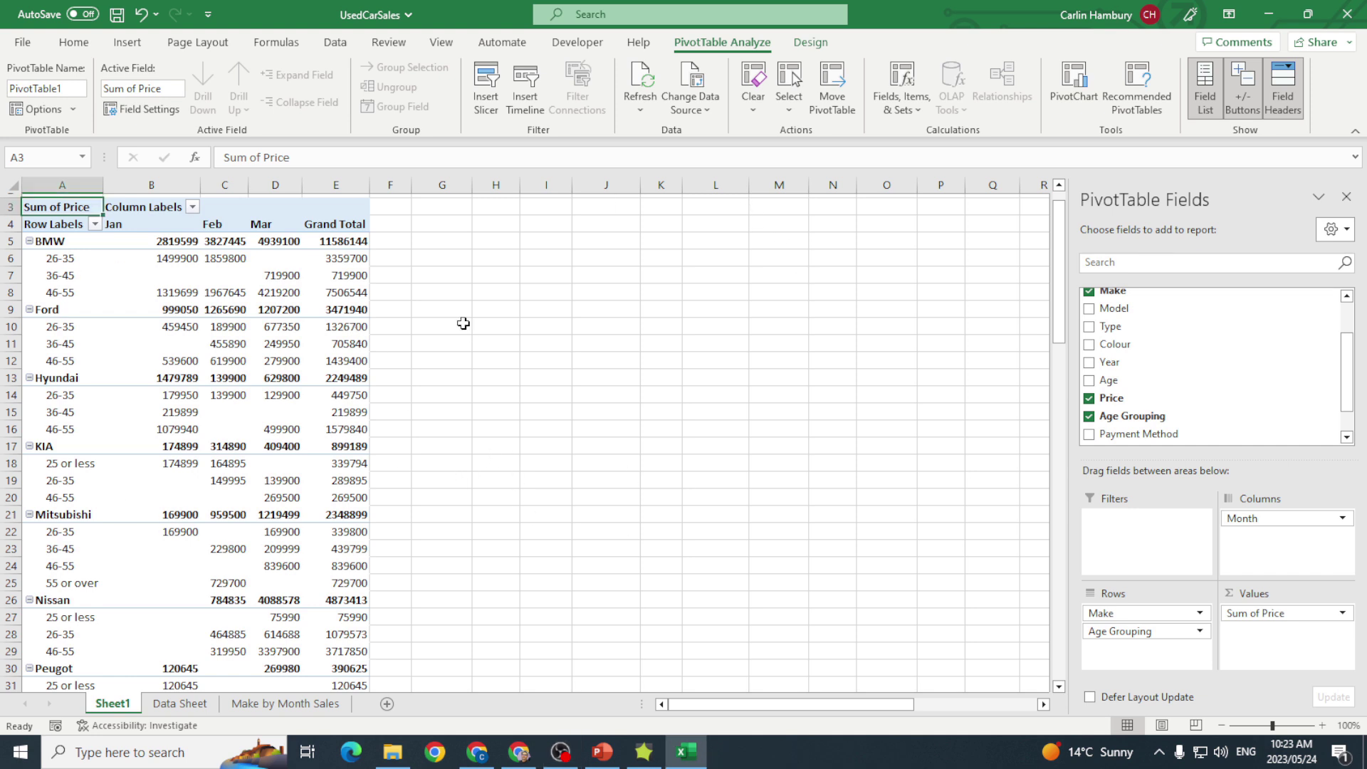
# Close the field list and apply the dark blue PivotTable style to the car sales pivot.
pyautogui.click(1347, 196)
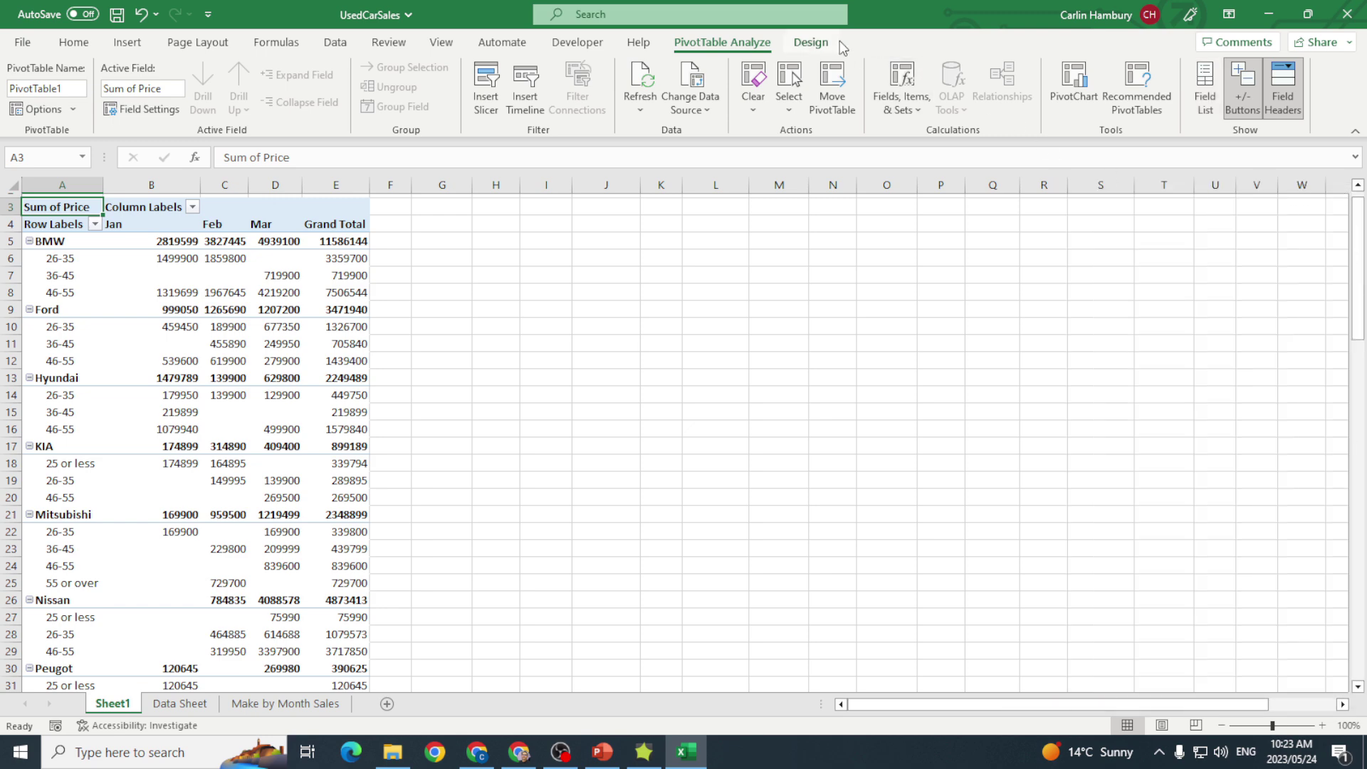
pyautogui.click(810, 42)
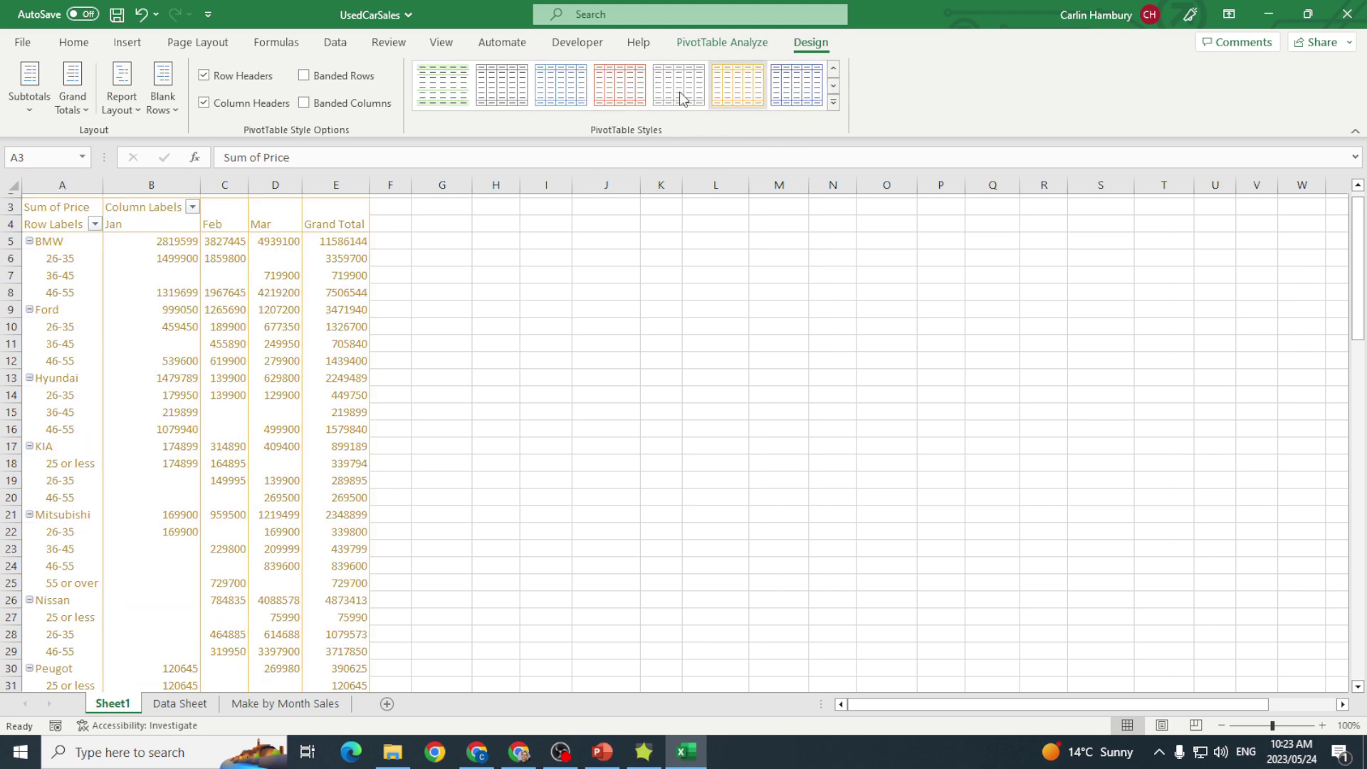
pyautogui.click(834, 85)
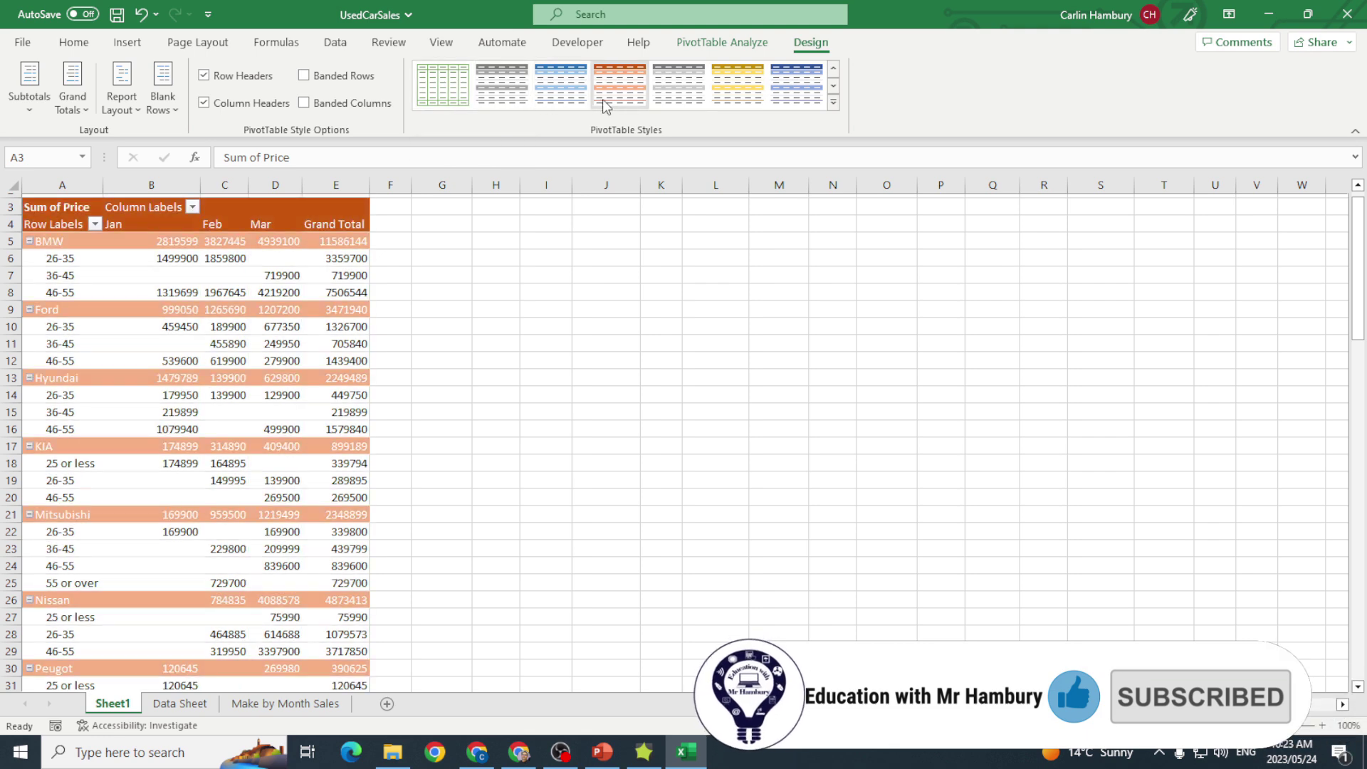
pyautogui.click(798, 85)
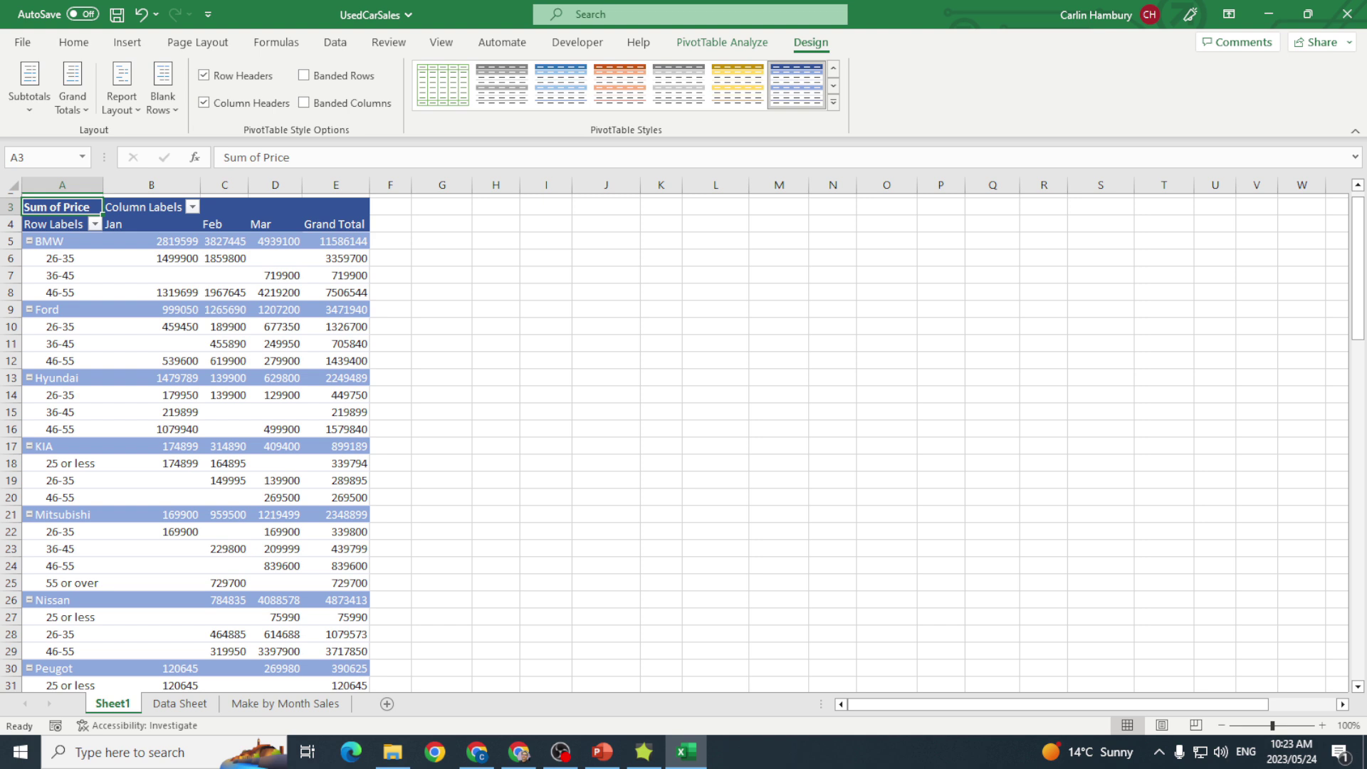
pyautogui.doubleClick(62, 205)
pyautogui.click(57, 225)
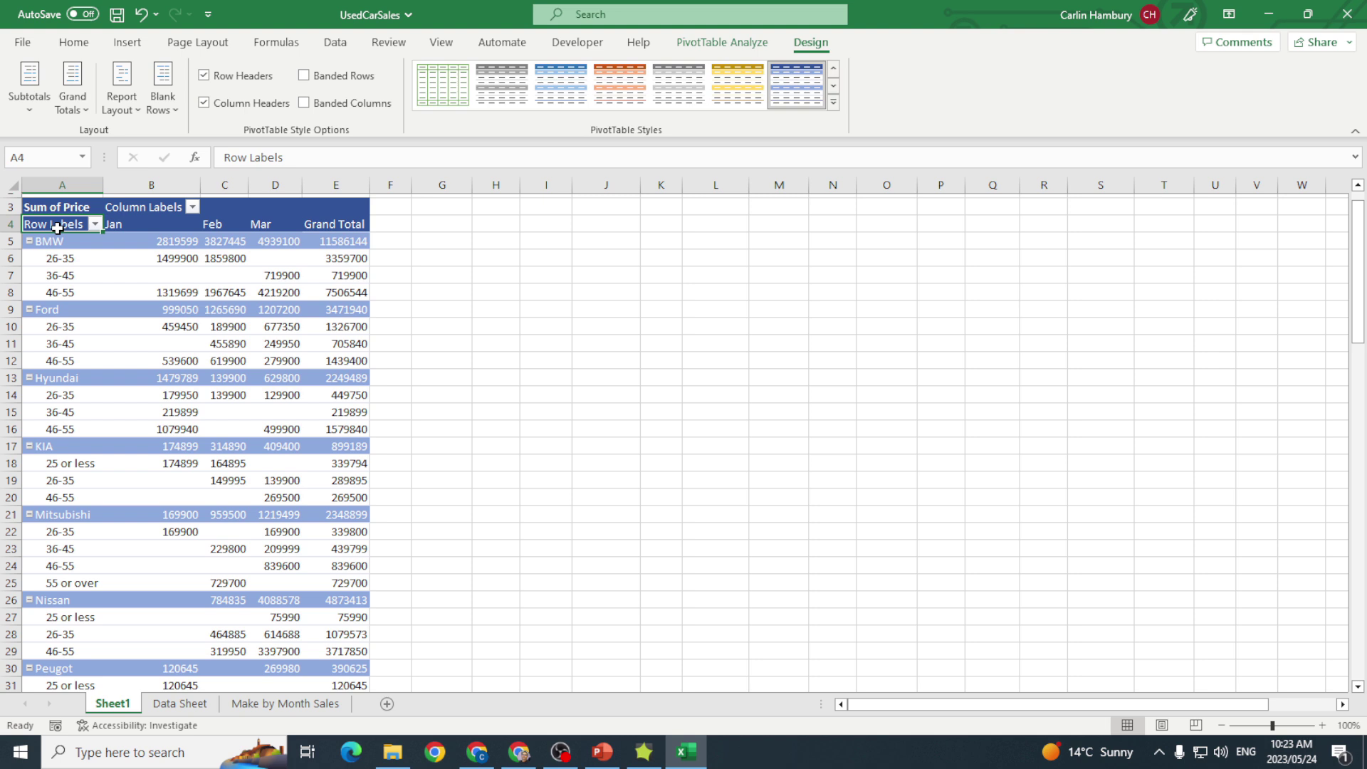
# Reopen the PivotTable Fields list and open the Sum of Price value field's options menu.
pyautogui.click(723, 42)
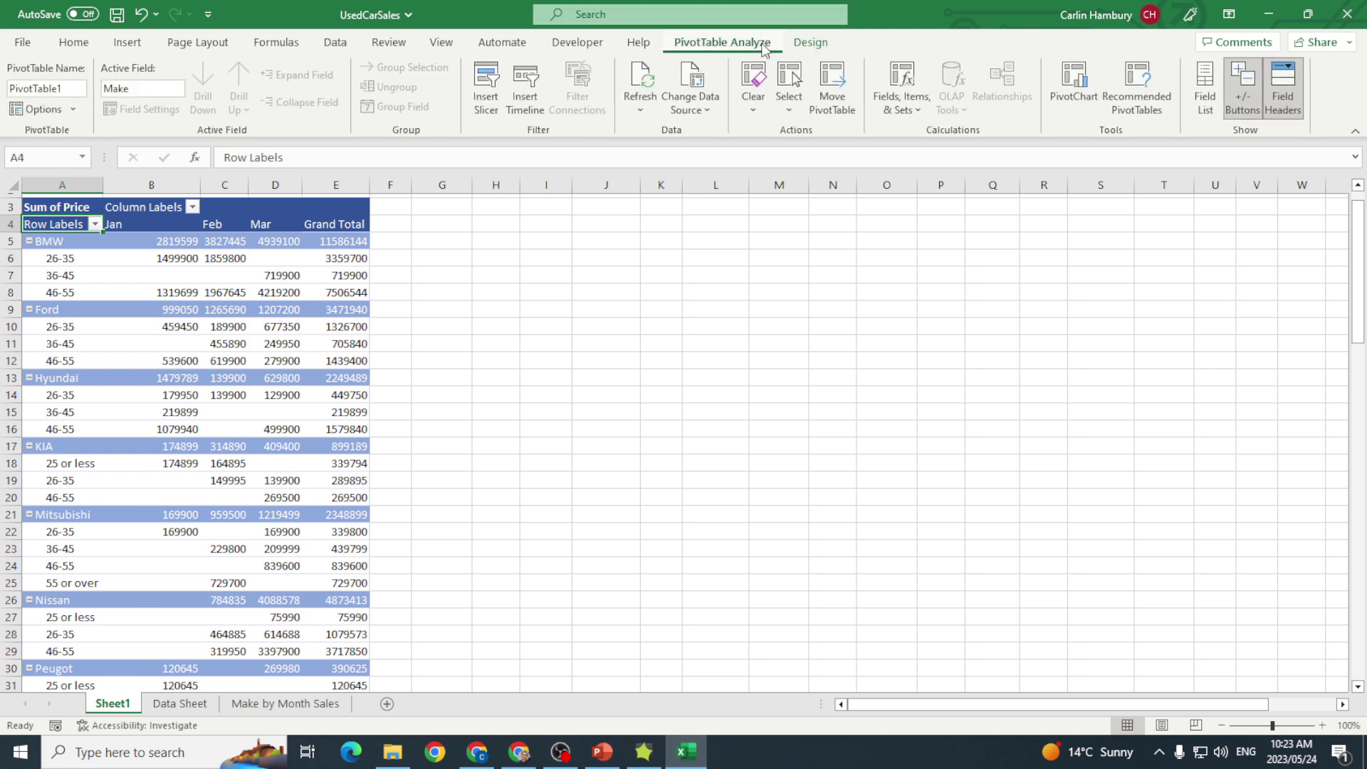
pyautogui.click(1205, 88)
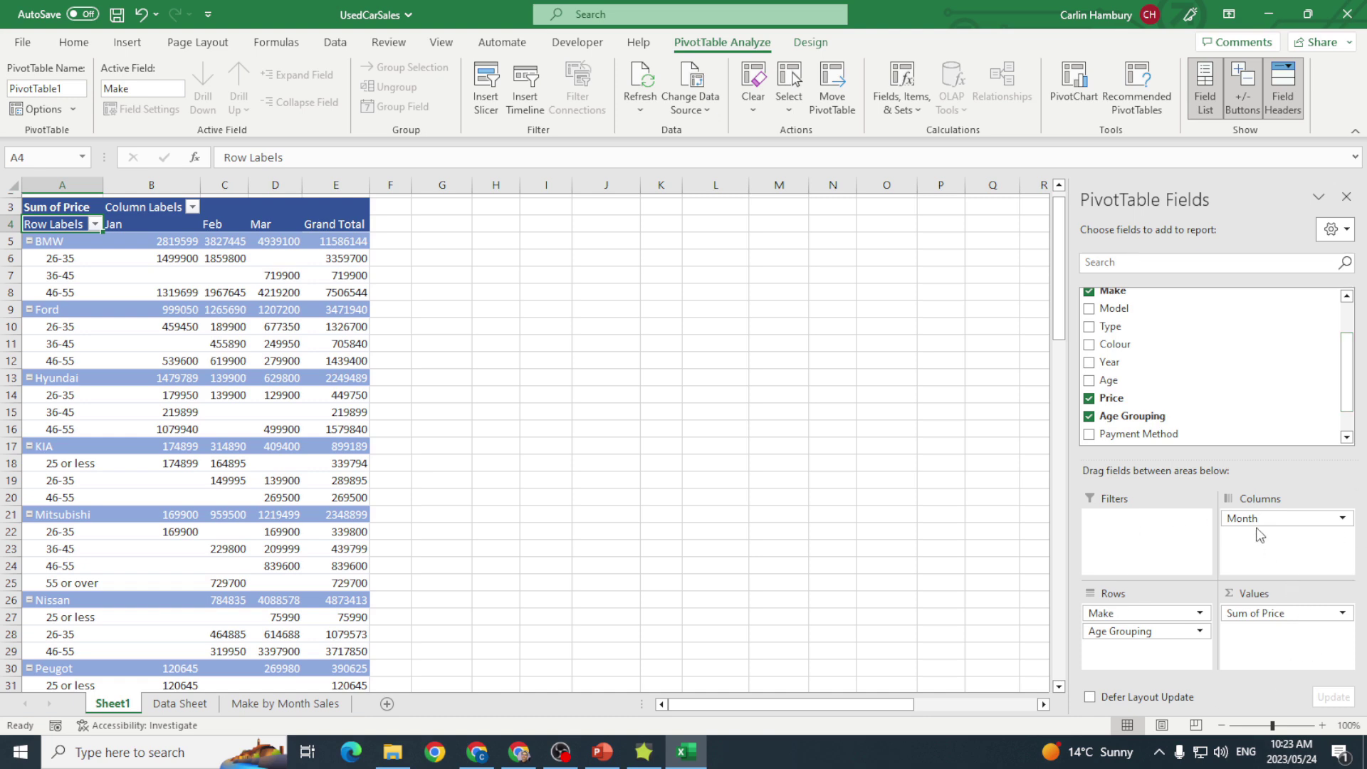
pyautogui.click(1343, 614)
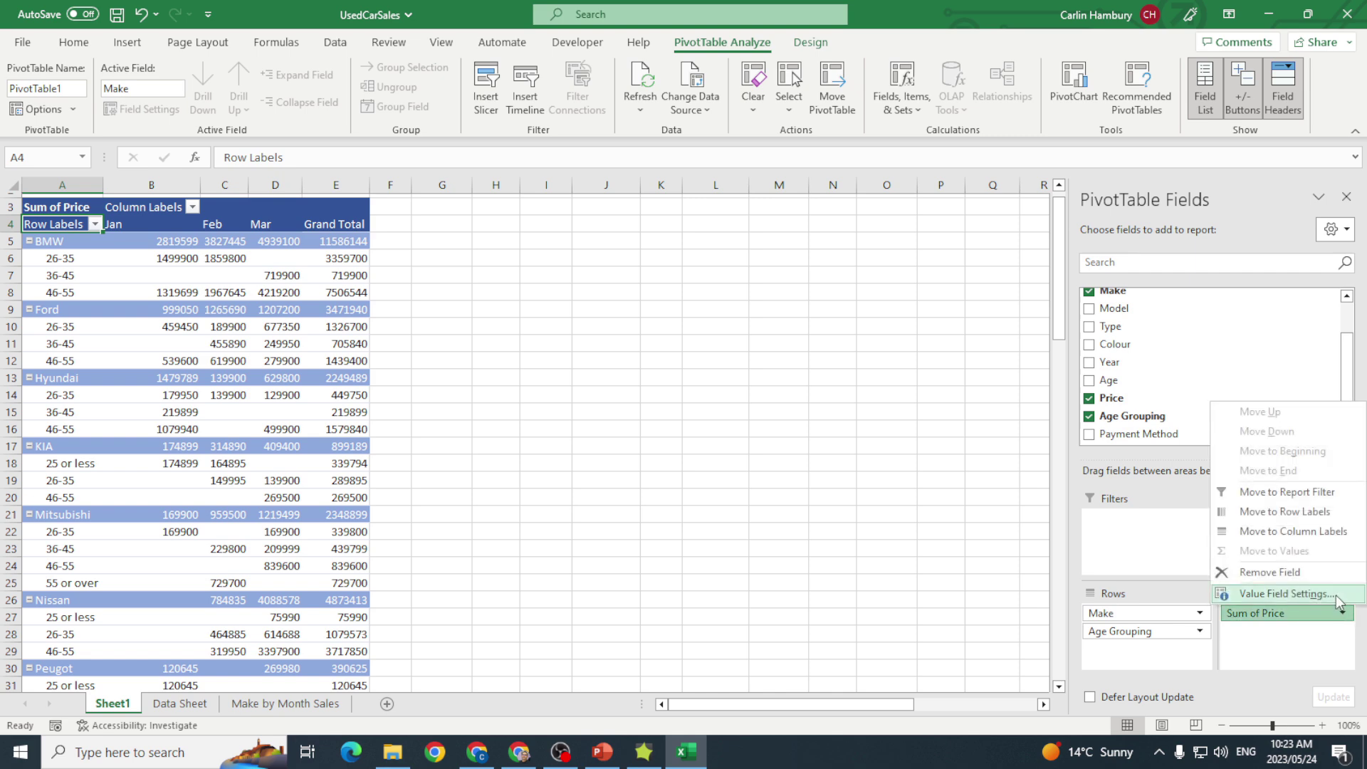
pyautogui.click(1284, 595)
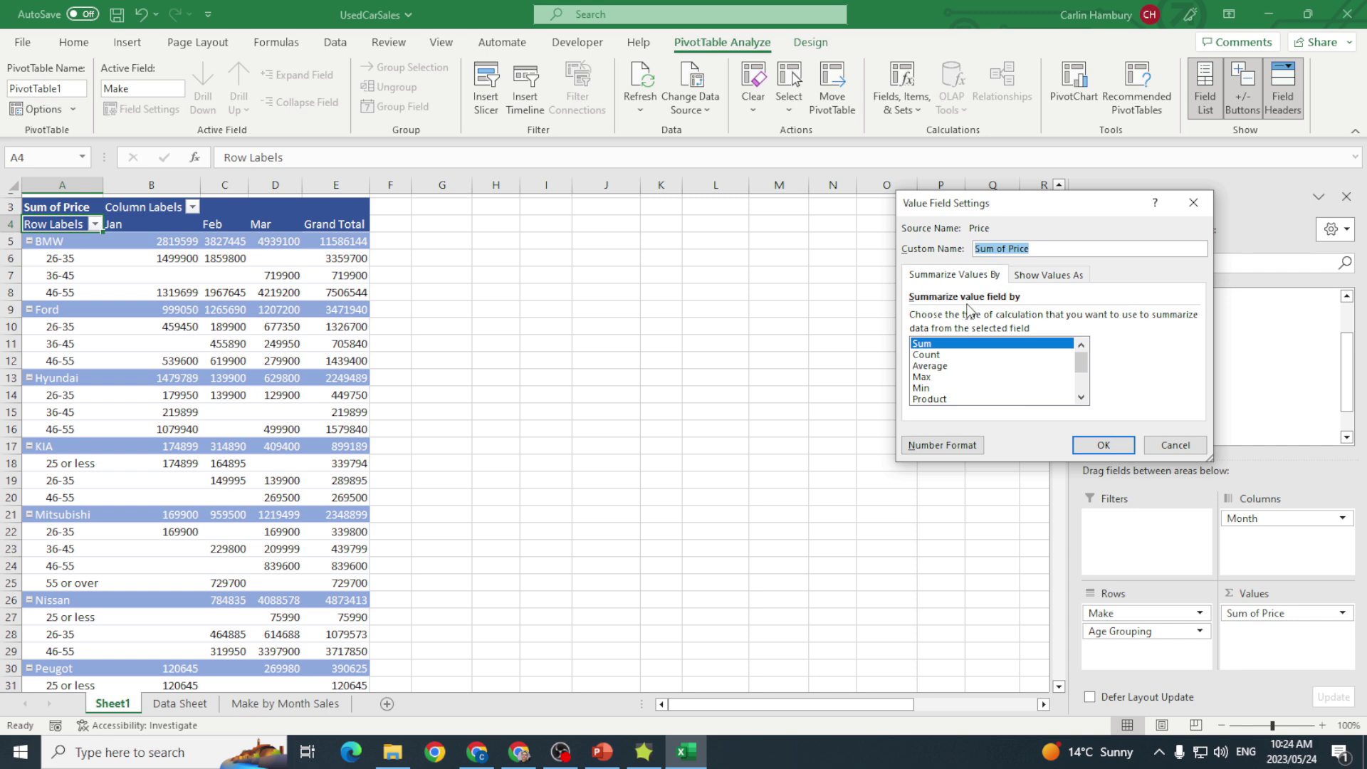
pyautogui.click(1082, 398)
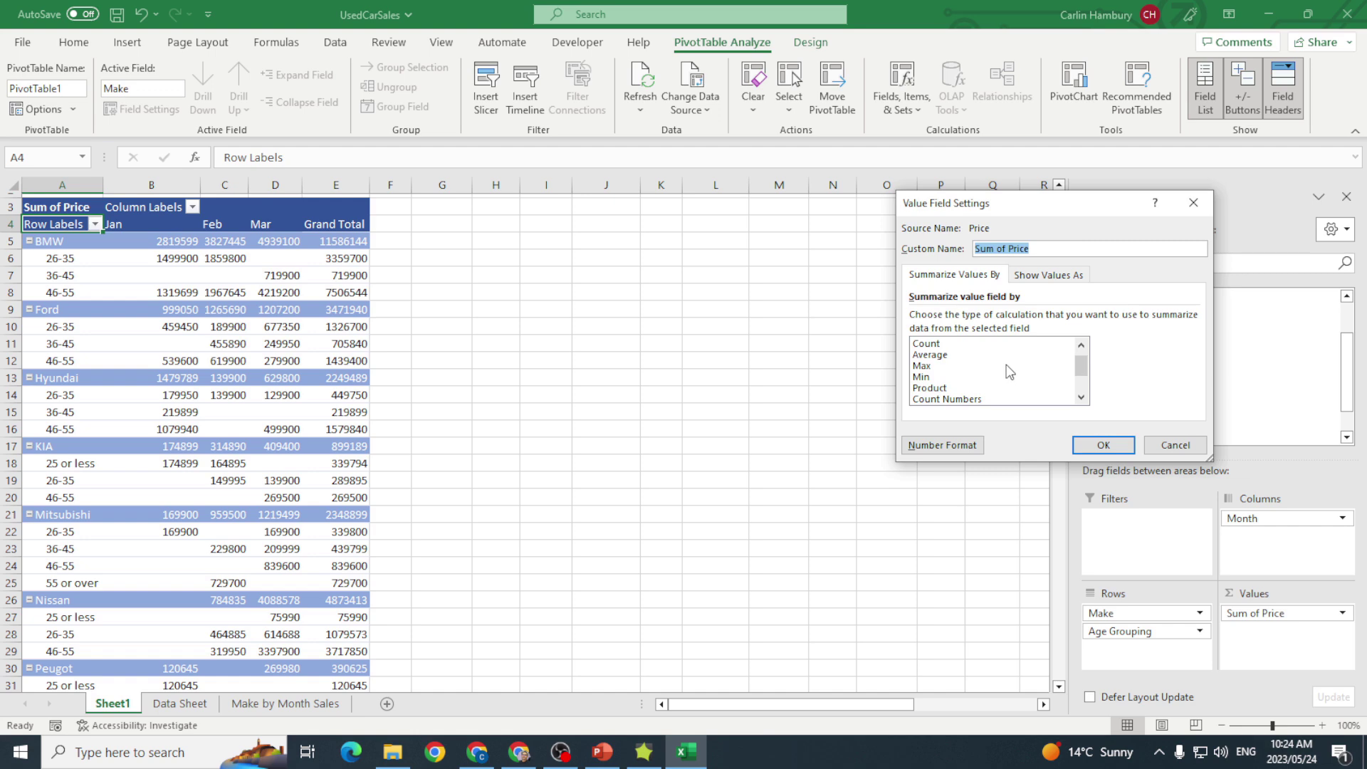
pyautogui.moveTo(1080, 367); pyautogui.dragTo(1084, 350)
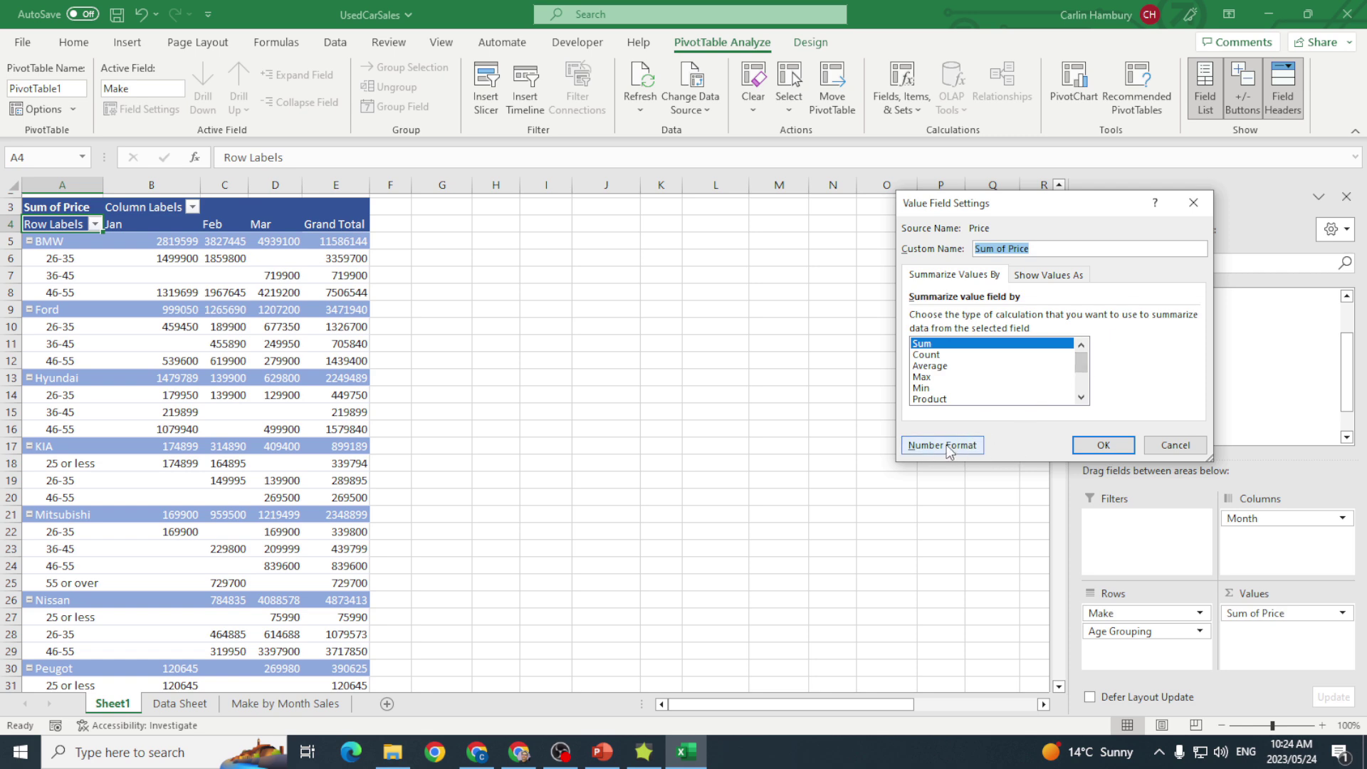
# Set the Sum of Price number format to Currency in rand (R) with two decimals.
pyautogui.click(947, 444)
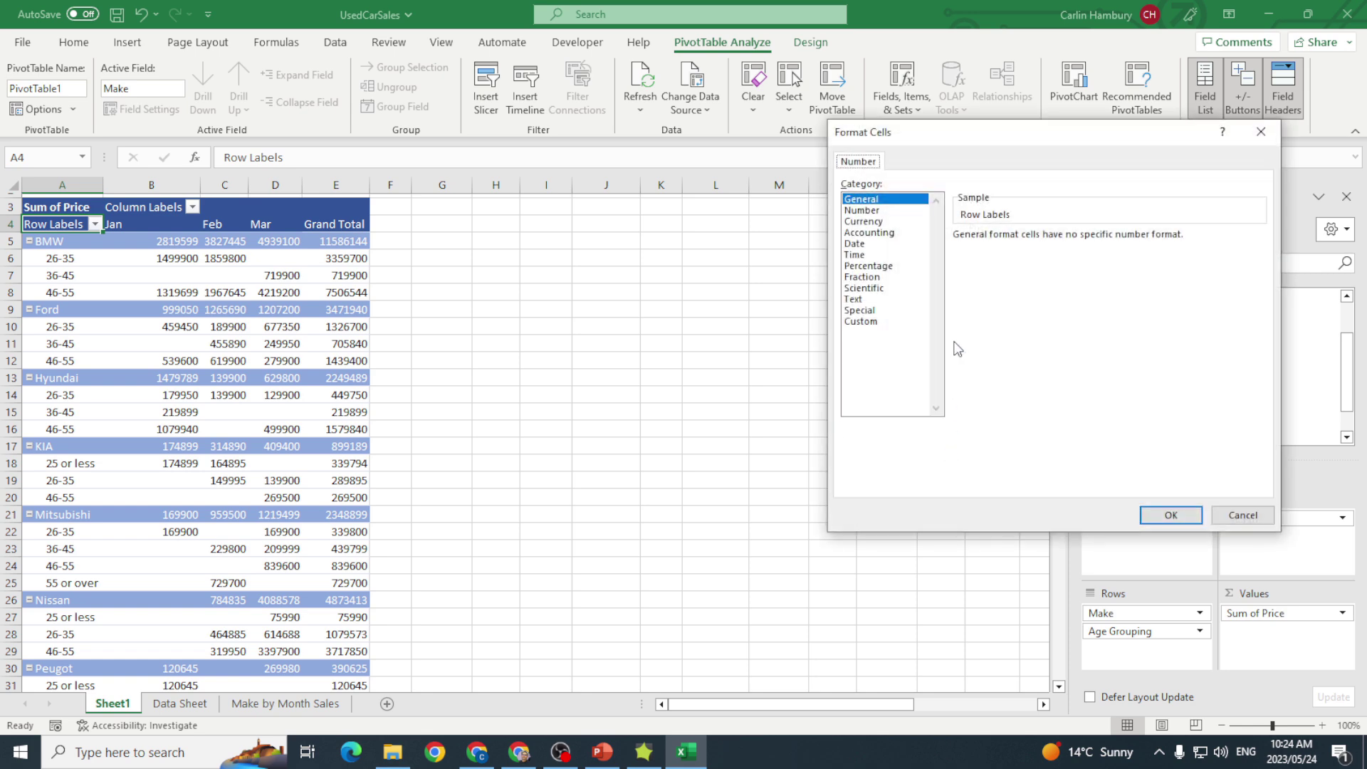
pyautogui.moveTo(991, 138); pyautogui.dragTo(885, 227)
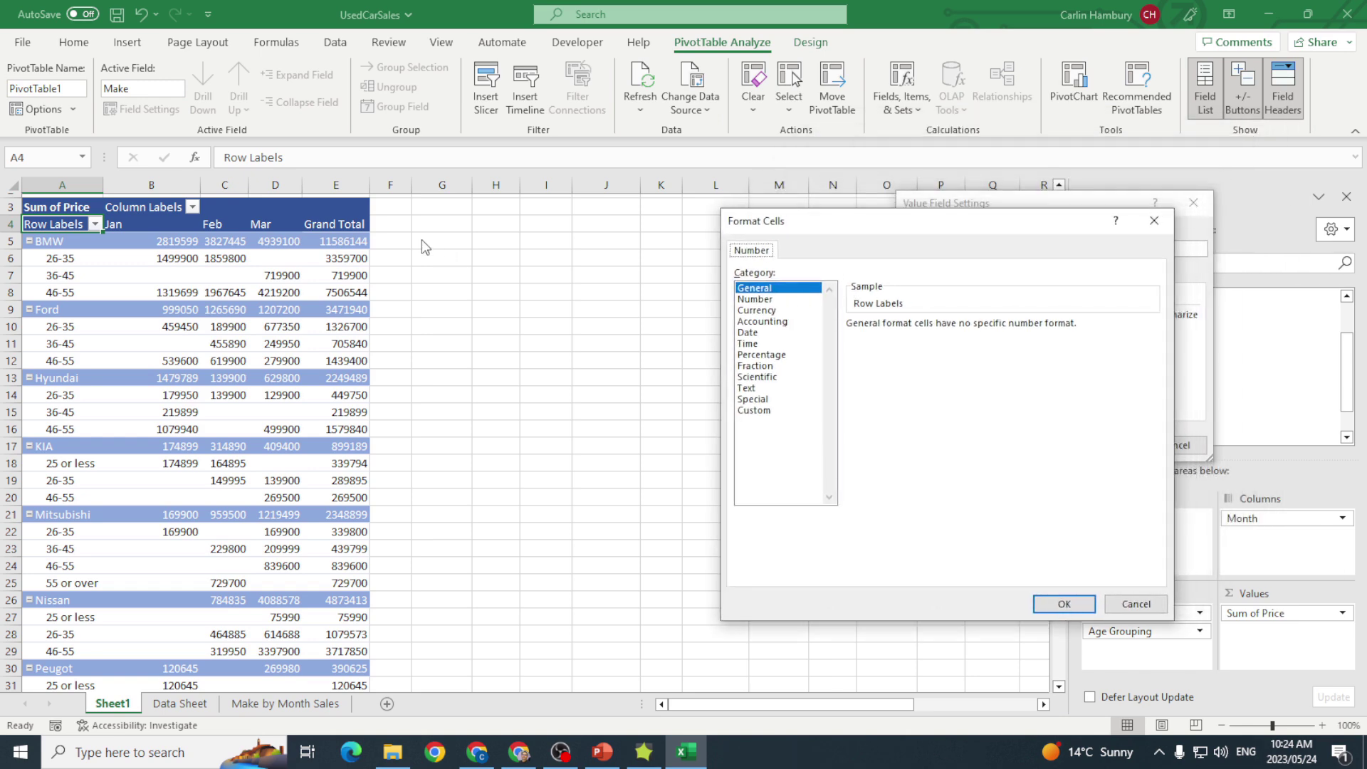
pyautogui.click(755, 300)
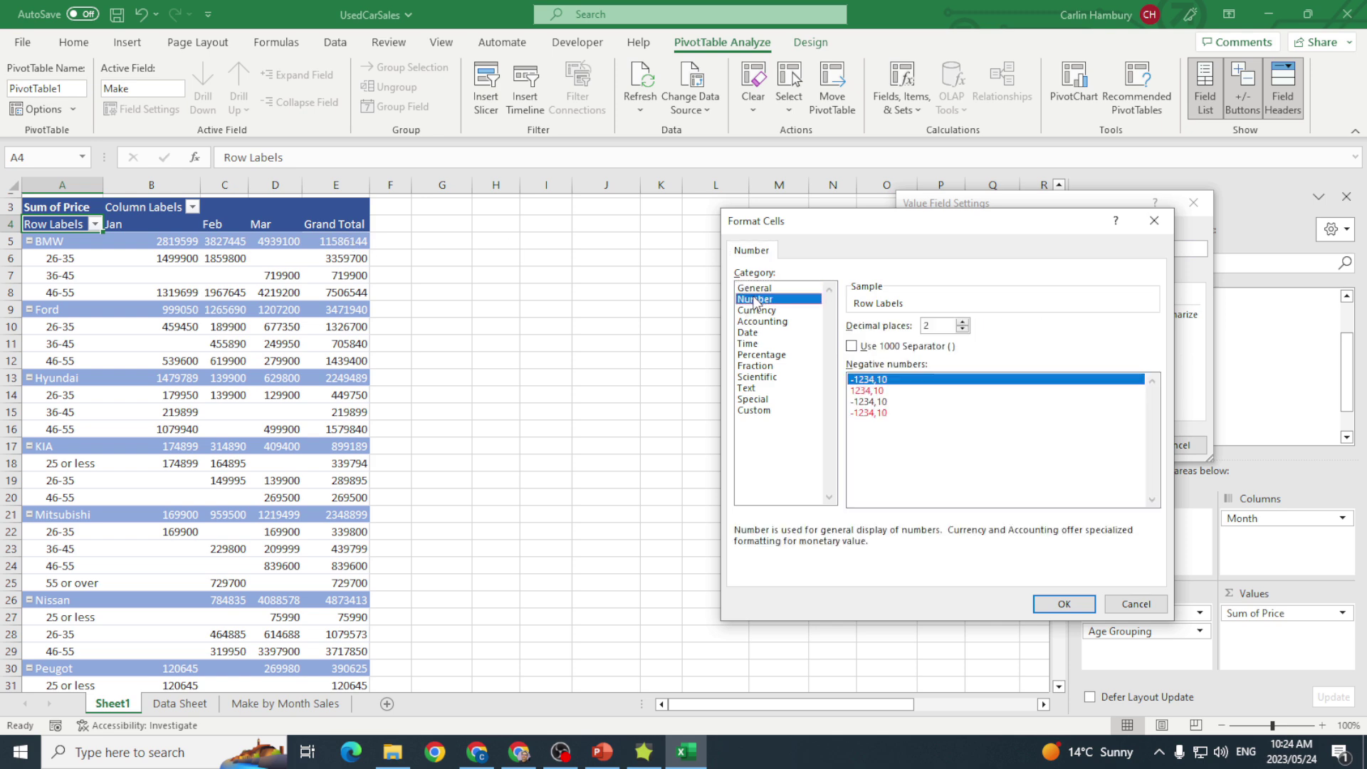
pyautogui.click(758, 310)
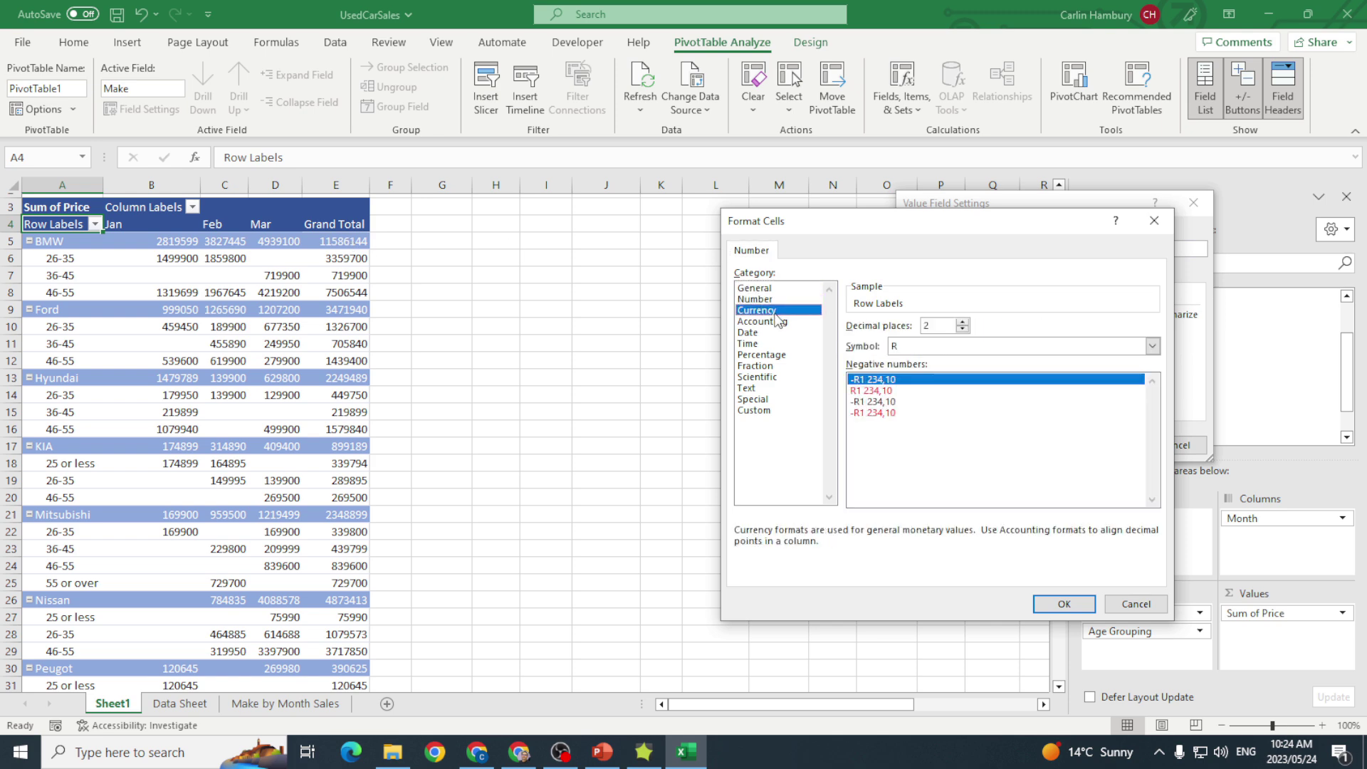
pyautogui.click(1056, 606)
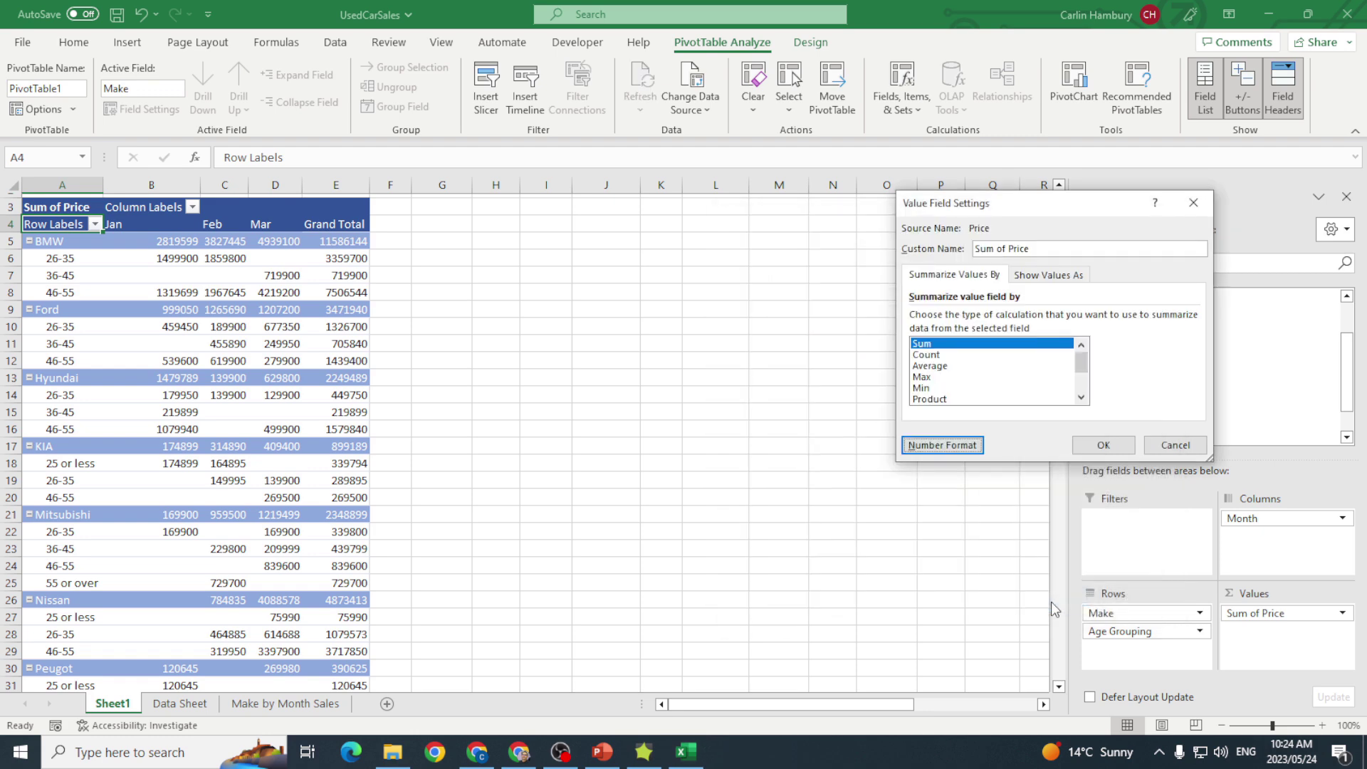
pyautogui.click(1097, 447)
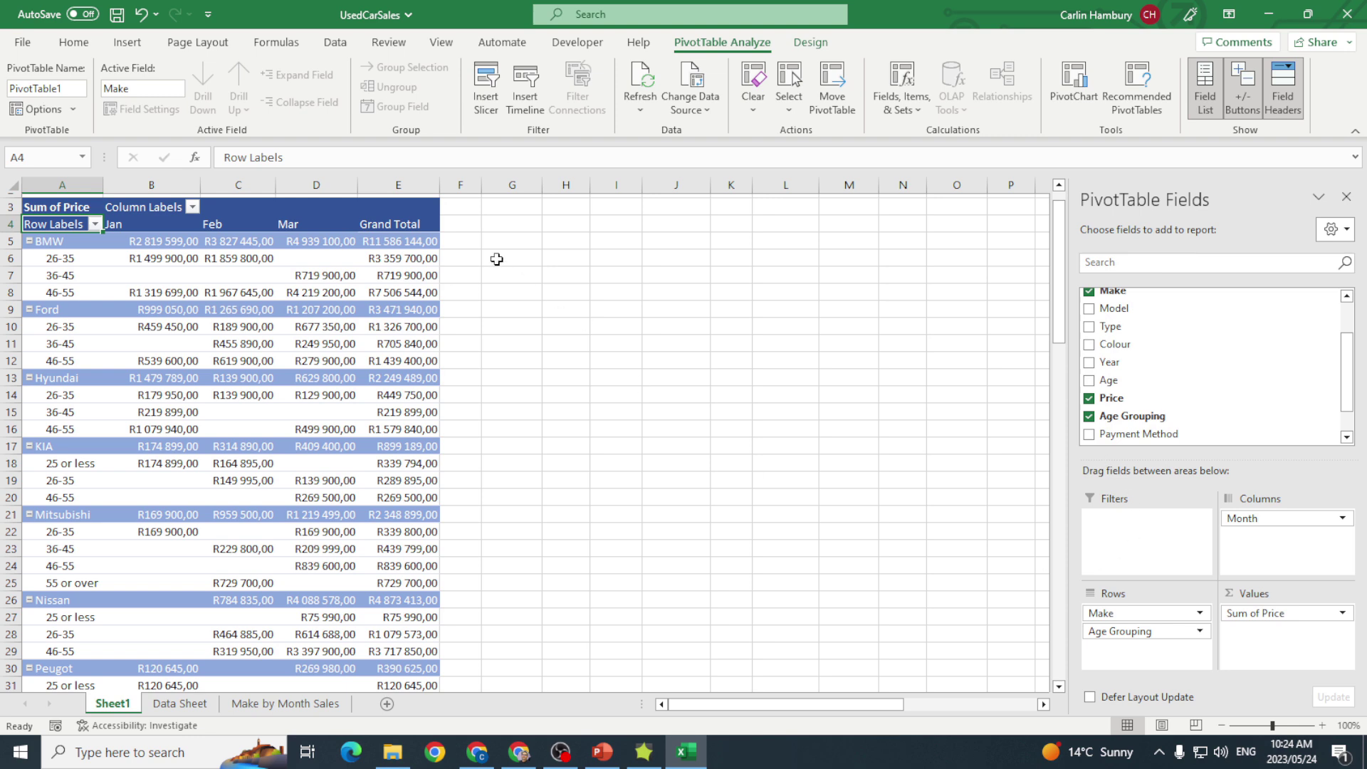